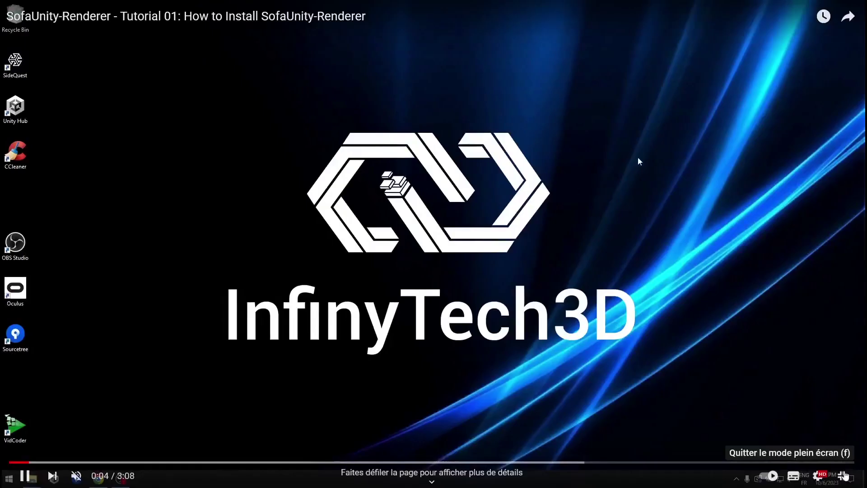
- Launch Unity Hub from its desktop shortcut
left_click(853, 479)
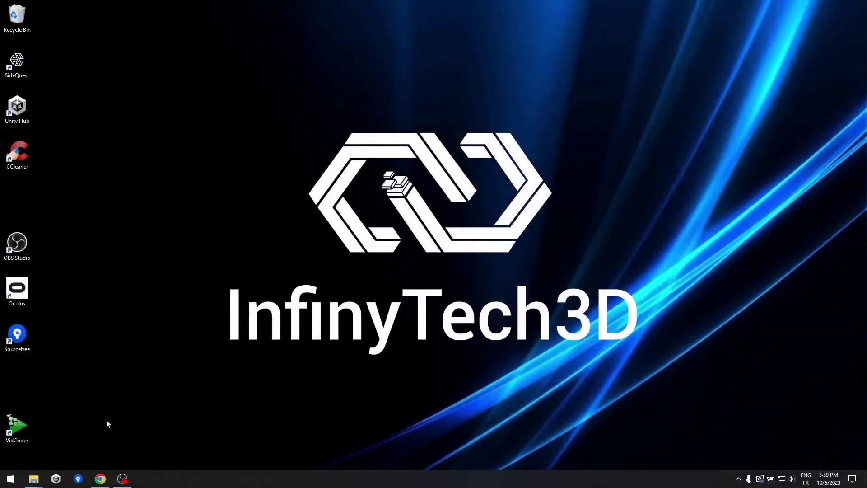
- Start a new 3D project and name it SofaUnity_install
left_click(56, 479)
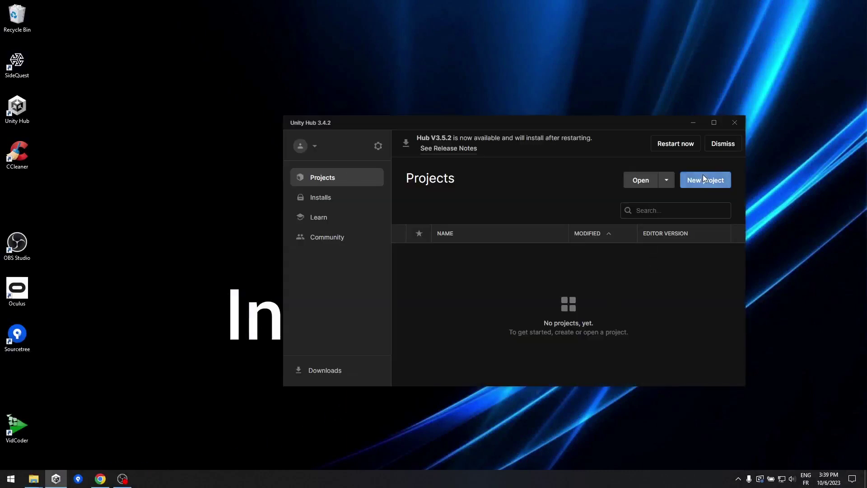
left_click(702, 176)
left_click(646, 347)
left_click_drag(646, 347, 588, 347)
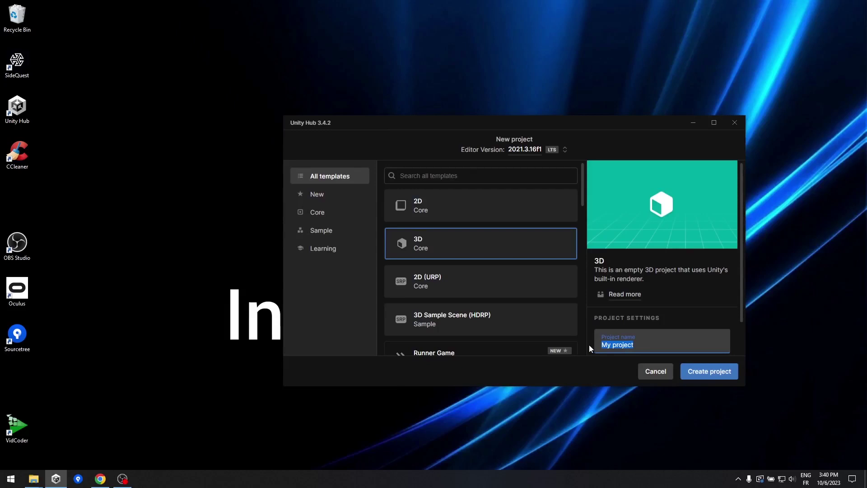
type("SofaUnity_")
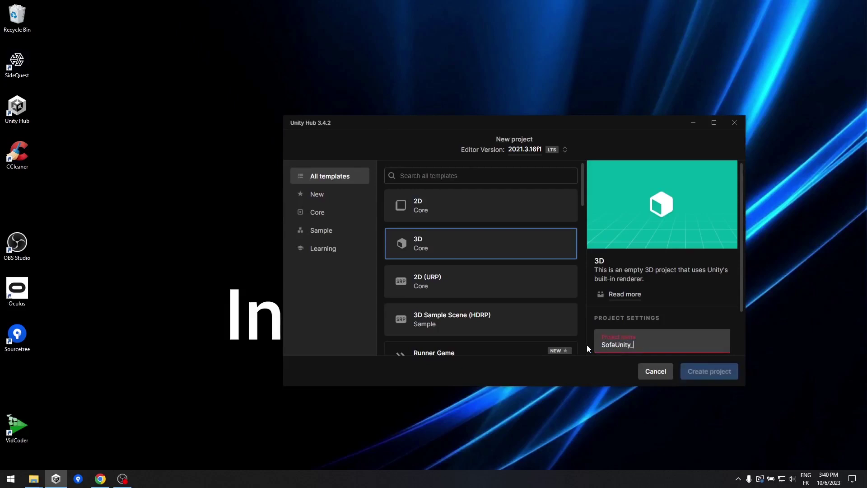
type("install")
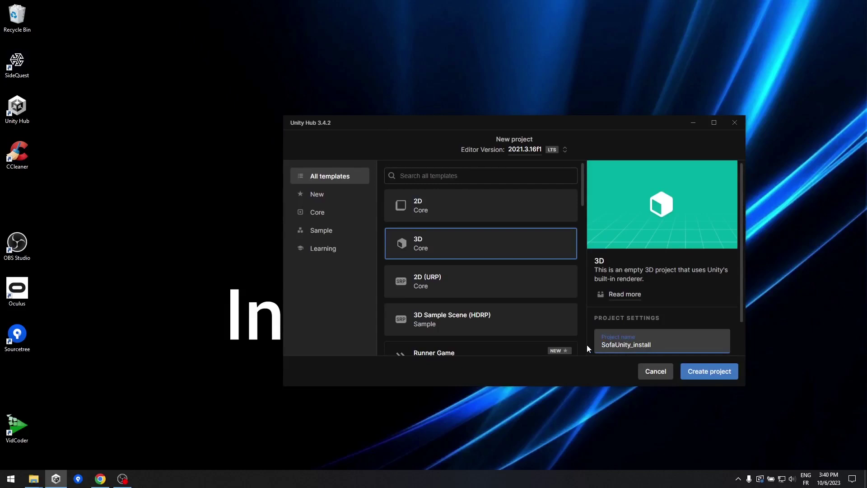
- Set the project location to UnityProjects and create the project
scroll(655, 310, "down", 1)
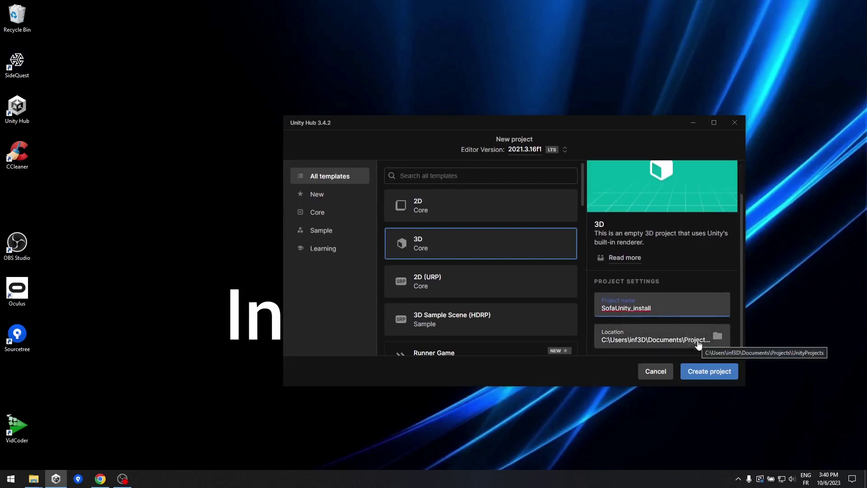
left_click(698, 344)
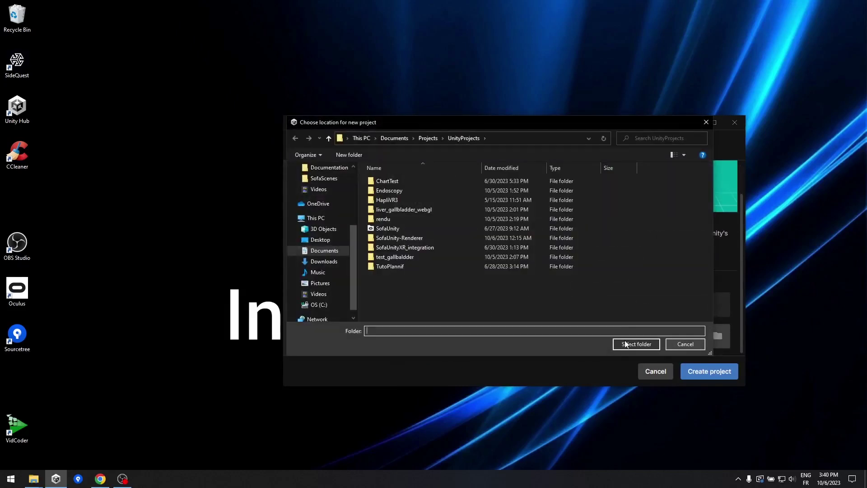
left_click(636, 344)
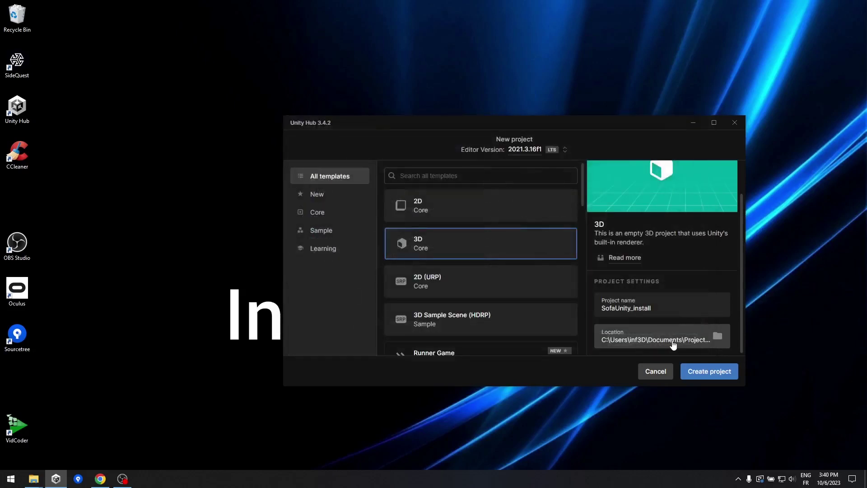
left_click(713, 375)
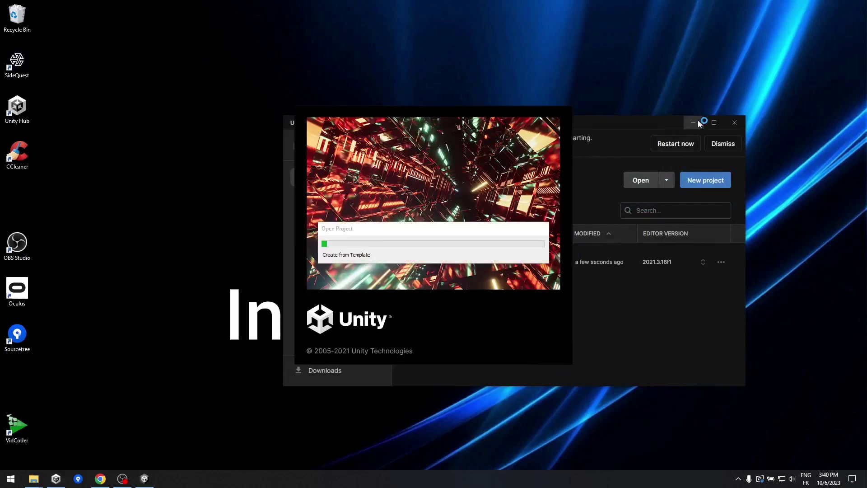
left_click(697, 120)
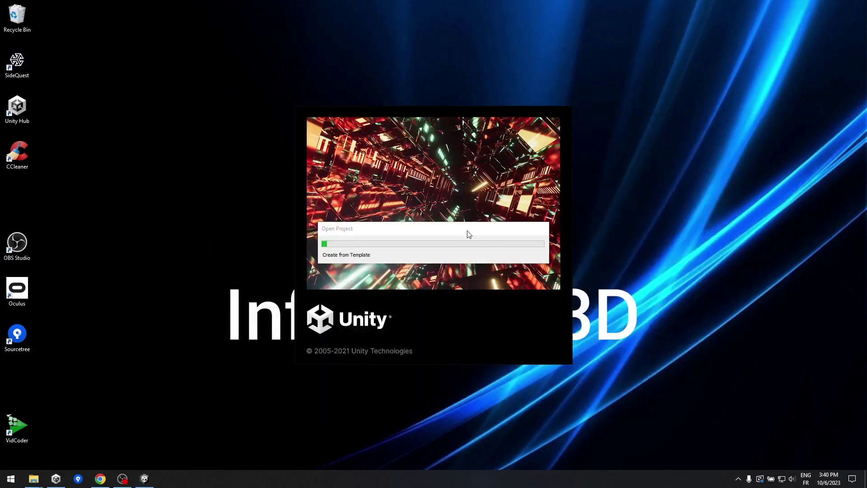
- Open the SofaUnity-Renderer repository on GitHub and copy its SSH clone address
left_click(103, 480)
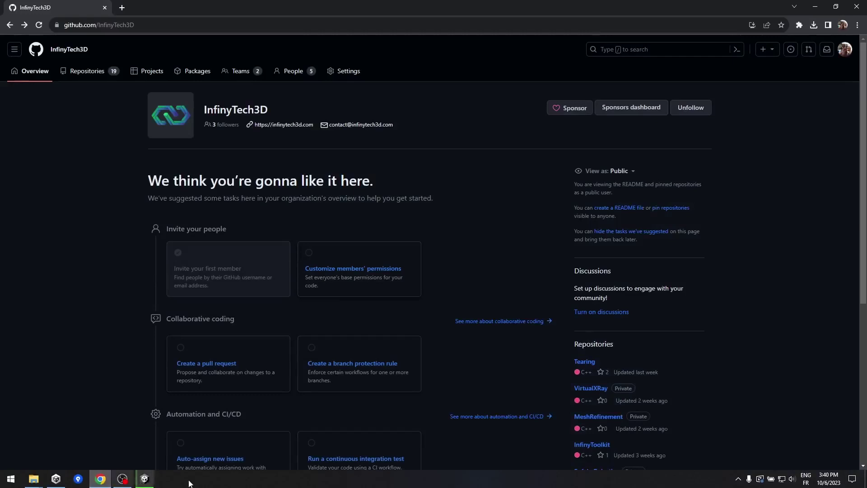
left_click(107, 80)
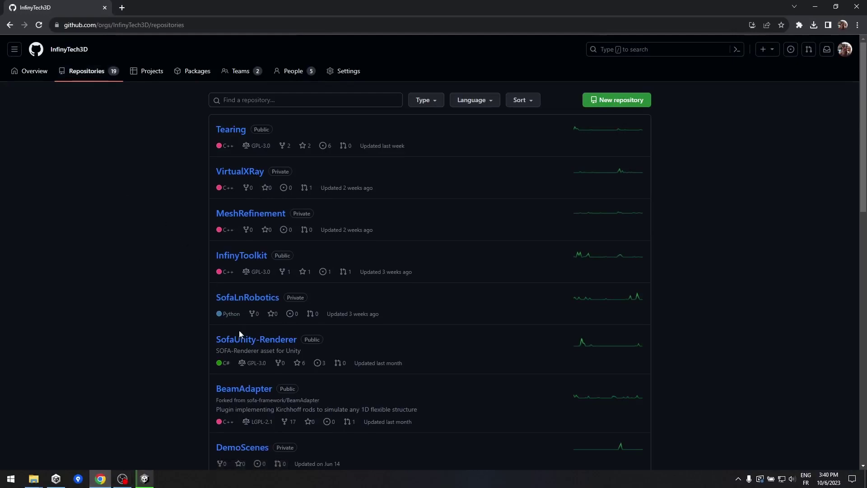
left_click(260, 343)
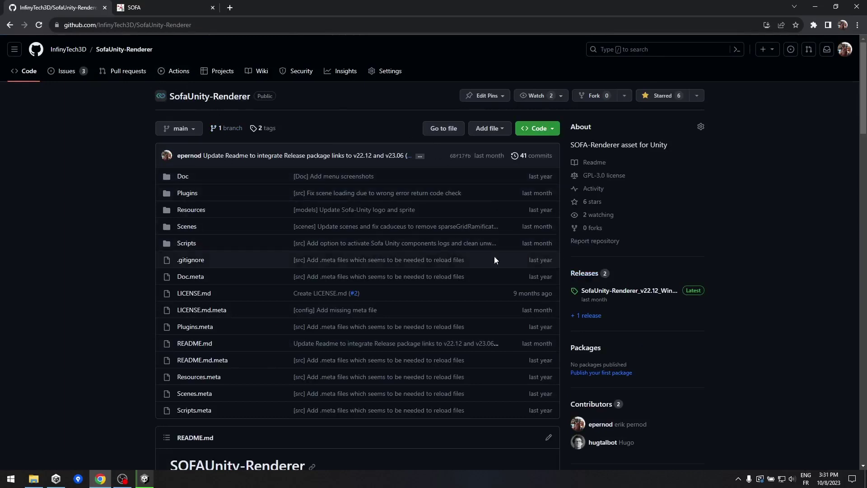
left_click(551, 128)
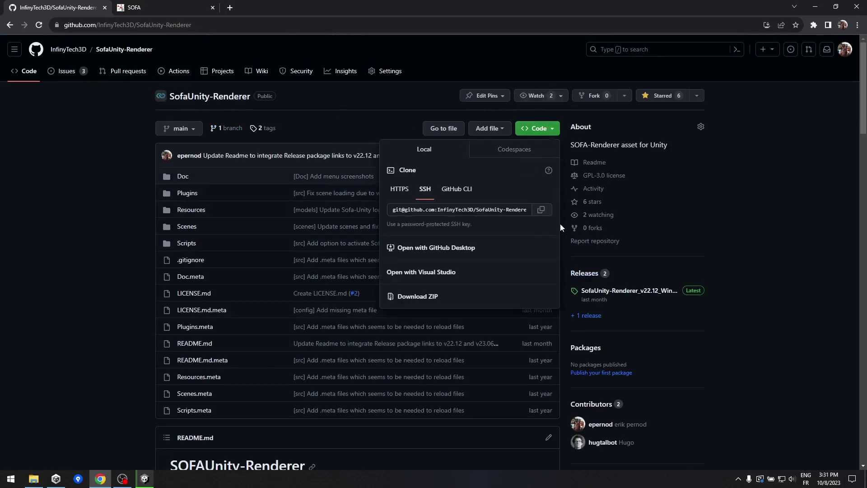
left_click(546, 213)
left_click(72, 392)
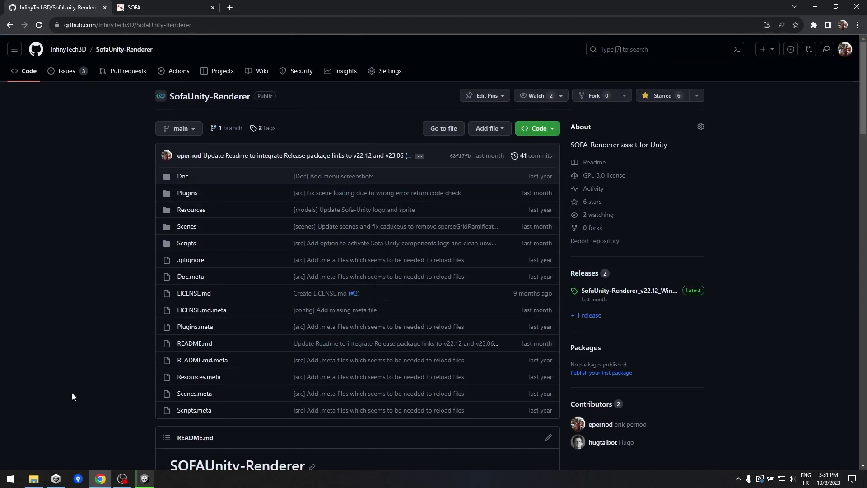
- Browse to UnityProjects\SofaUnity_install\Assets and open Git Bash there
left_click(34, 478)
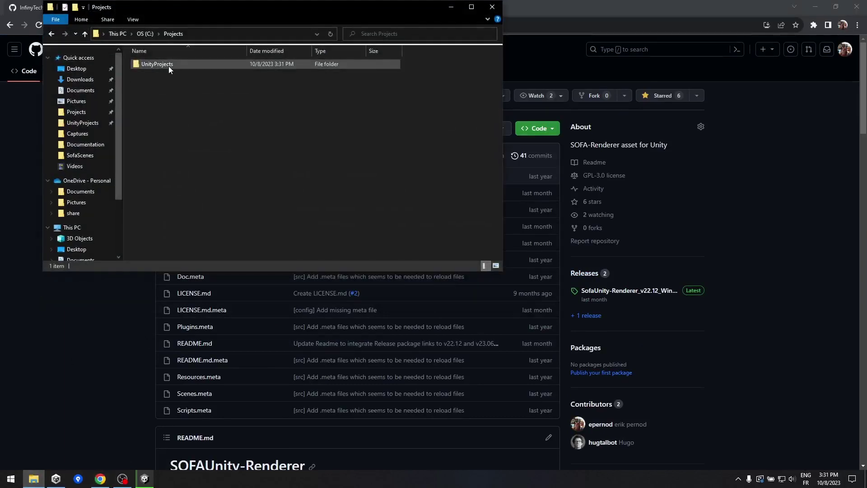
double_click(169, 66)
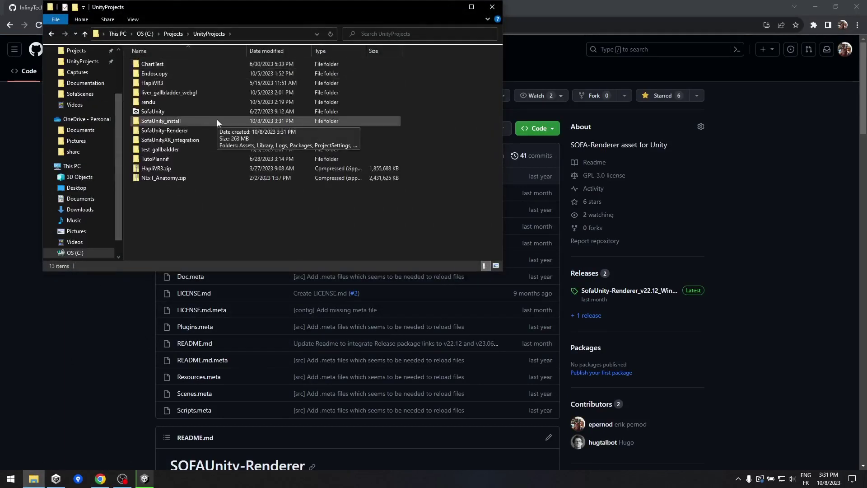
double_click(191, 121)
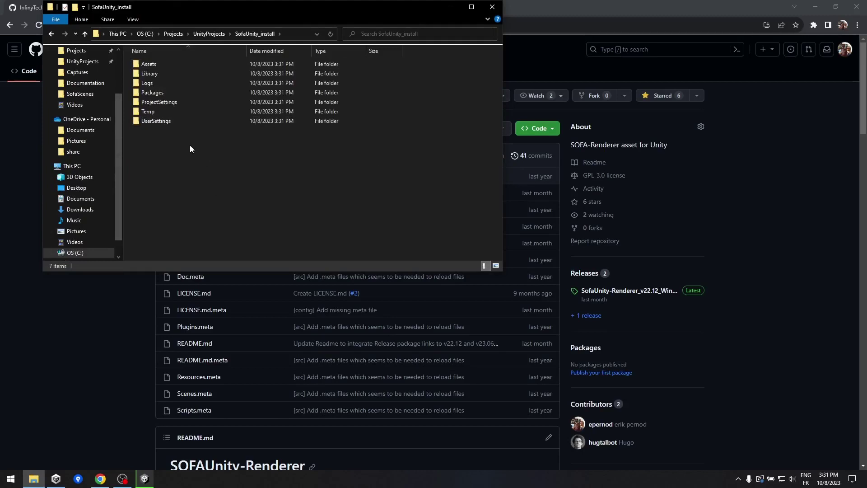
double_click(153, 65)
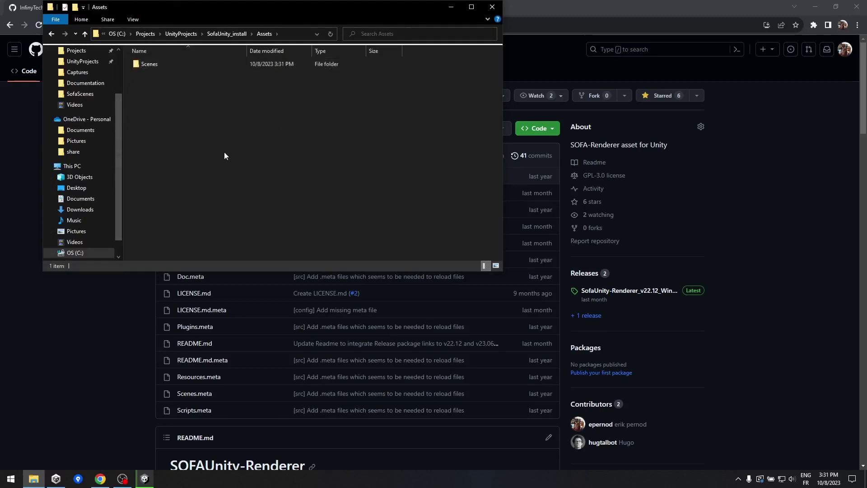
right_click(195, 119)
left_click(244, 232)
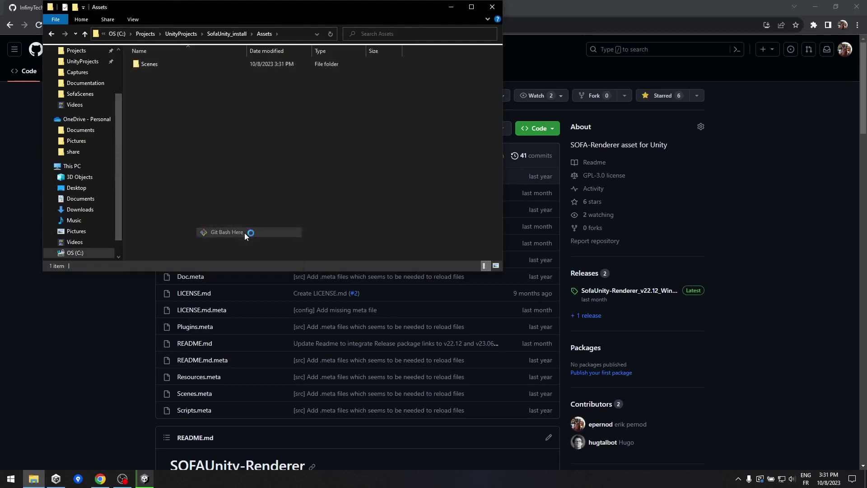
- Enlarge Git Bash and build a git clone command with the pasted SSH URL into SofaUnity
left_click_drag(323, 229, 512, 396)
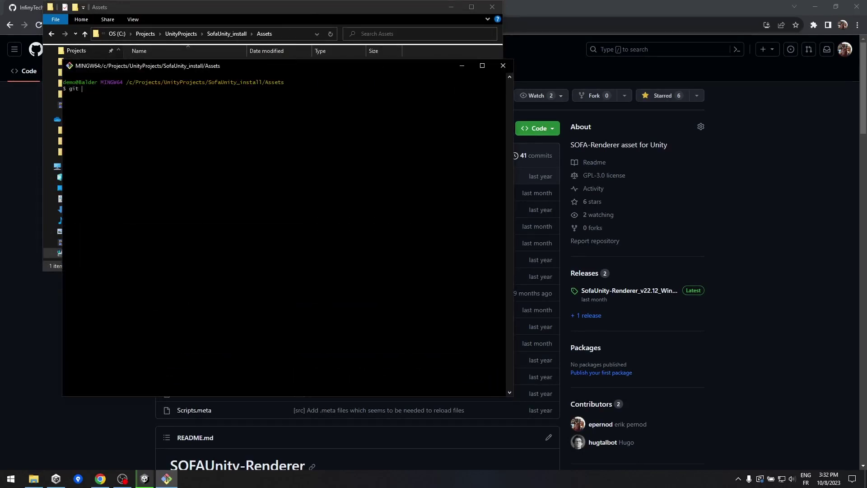
right_click(254, 189)
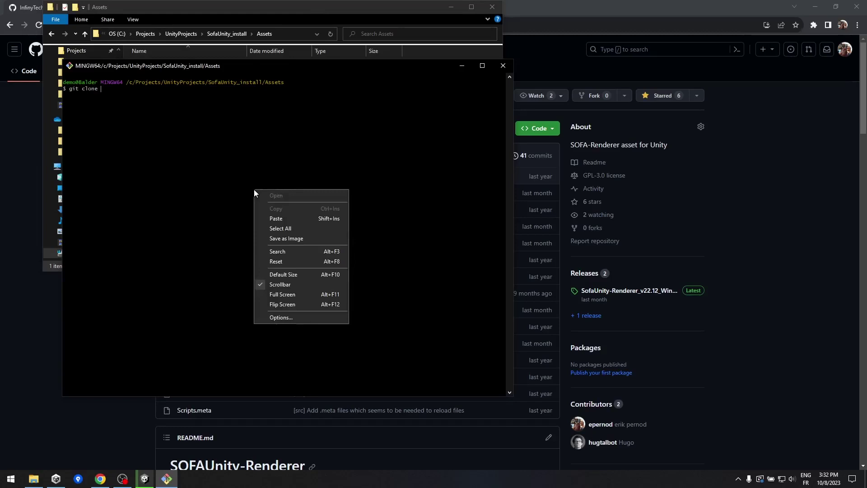
left_click(287, 220)
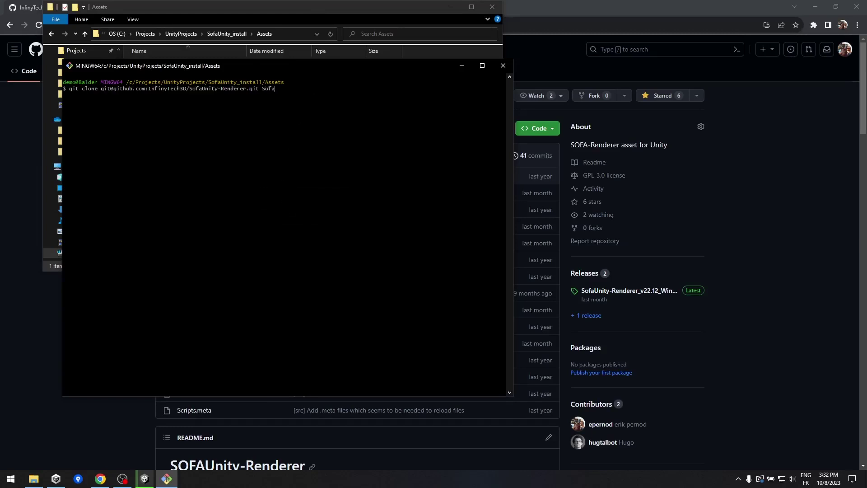
type("SofaUnity")
- Download the SOFA v23.06.00 Windows zip from the SOFA website's download page
left_click(460, 69)
left_click(451, 8)
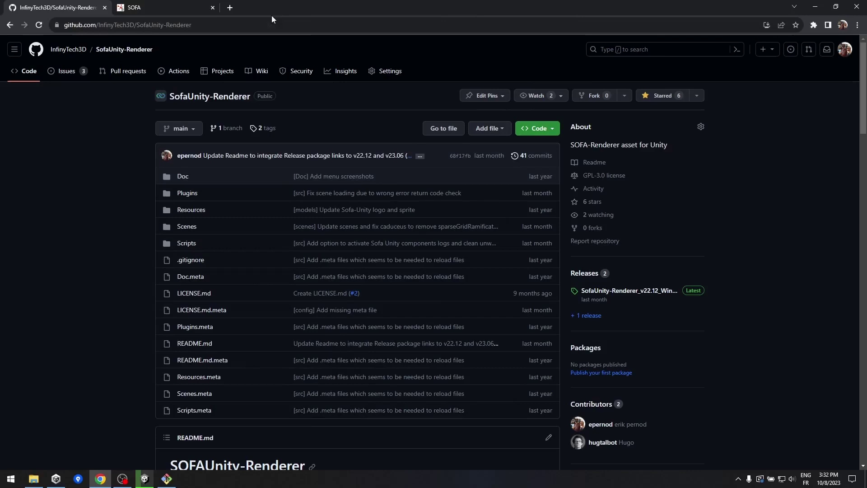
left_click(162, 8)
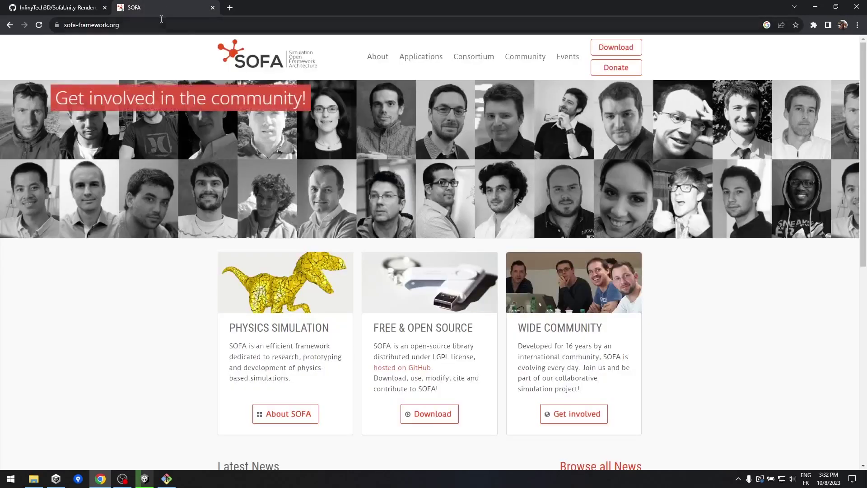
left_click(614, 48)
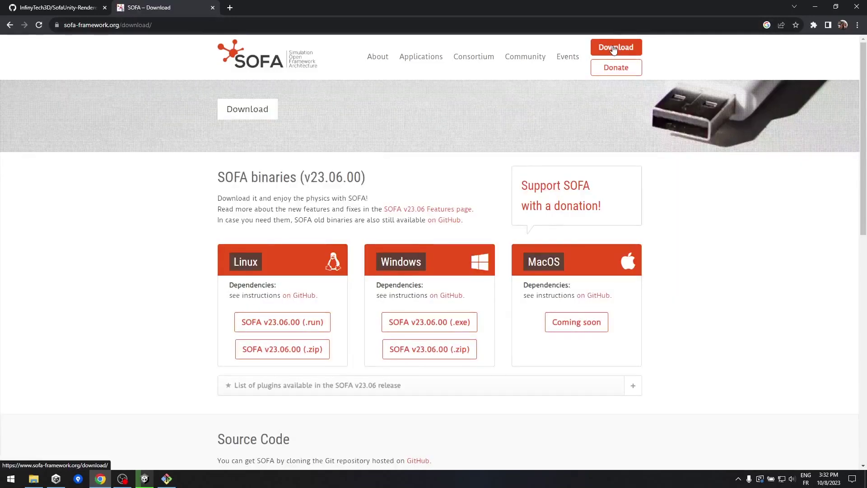
left_click(430, 349)
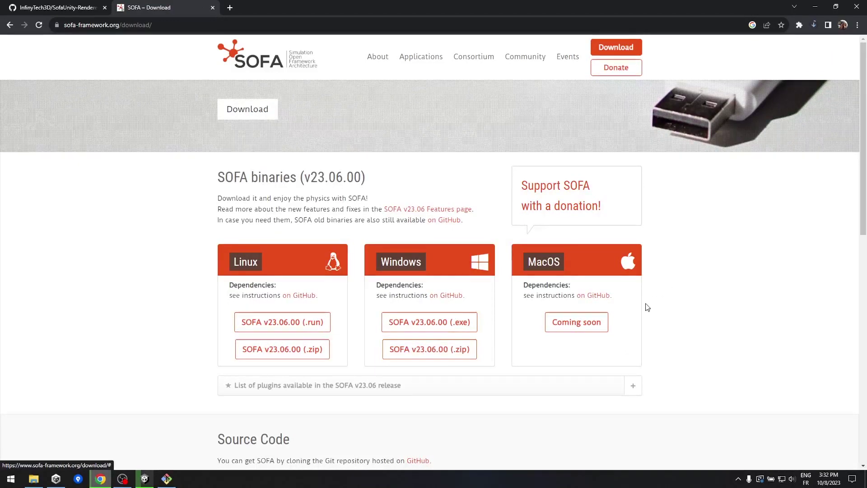
left_click(815, 7)
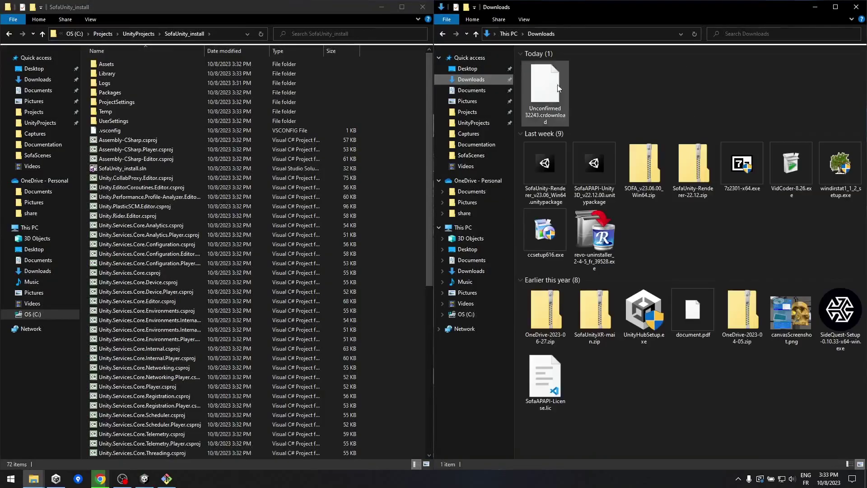
- Extract the SOFA_v23.06.00_Win64 folder from the downloaded zip into Projects
double_click(644, 165)
left_click(477, 249)
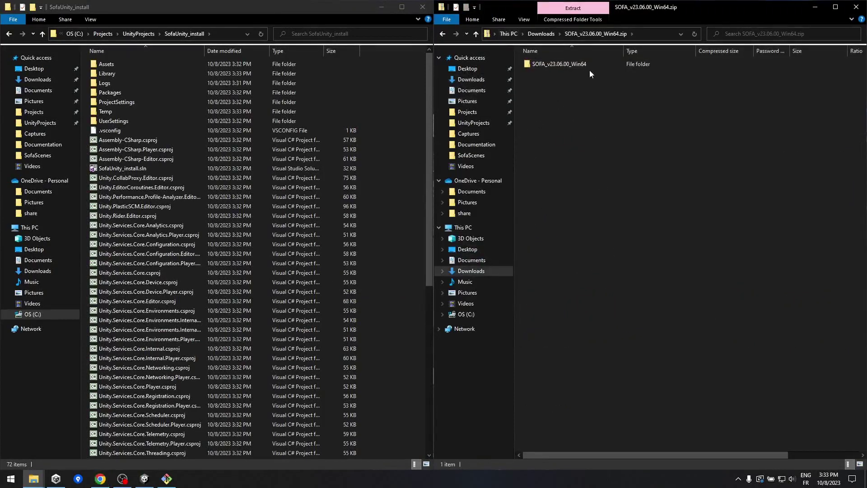
left_click_drag(565, 64, 481, 111)
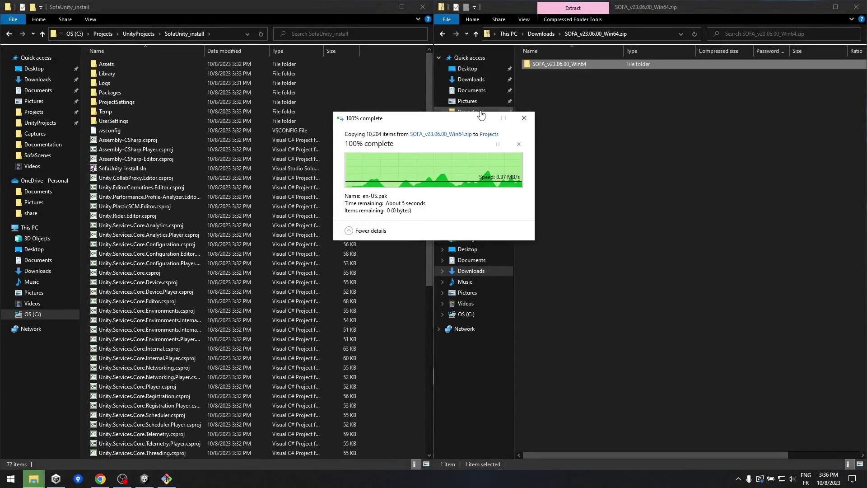
- Open SOFA's bin folder beside the project's Assets\SofaUnity\Plugins\Native\x64 folder
left_click(468, 112)
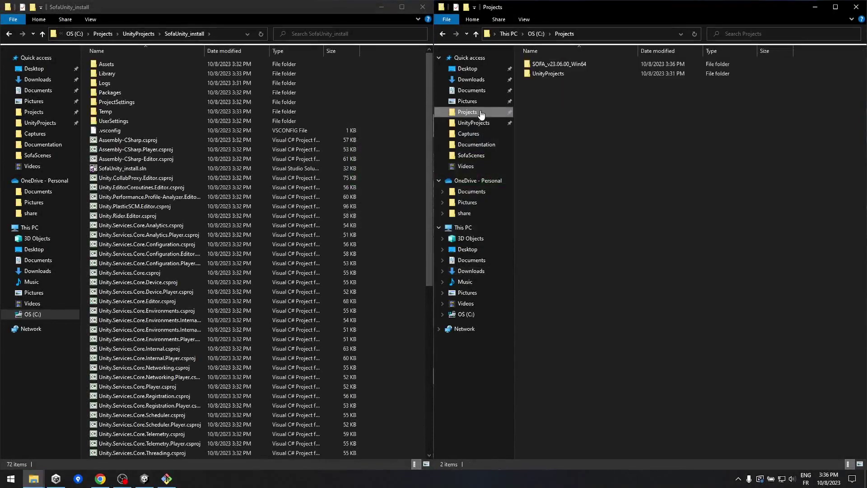
double_click(571, 64)
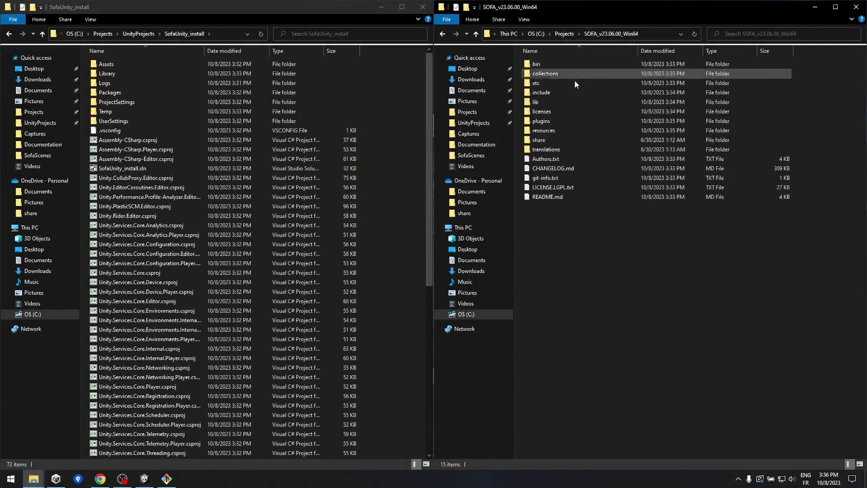
double_click(550, 63)
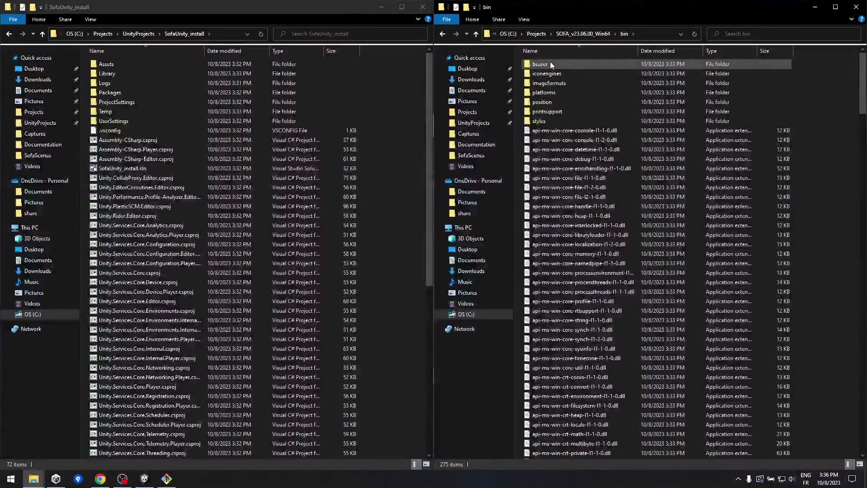
double_click(119, 64)
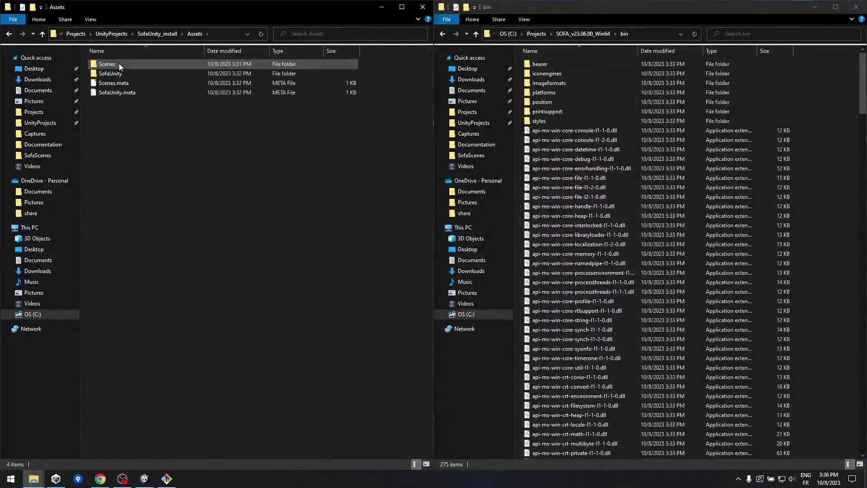
double_click(126, 74)
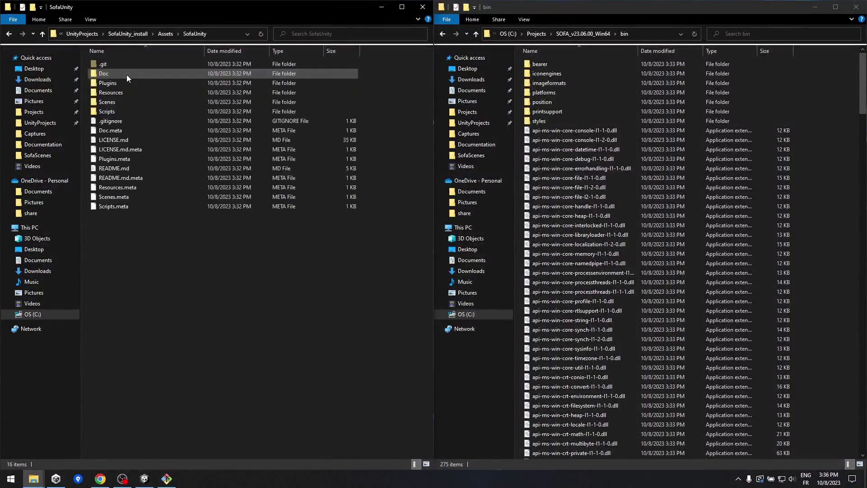
double_click(129, 85)
double_click(121, 64)
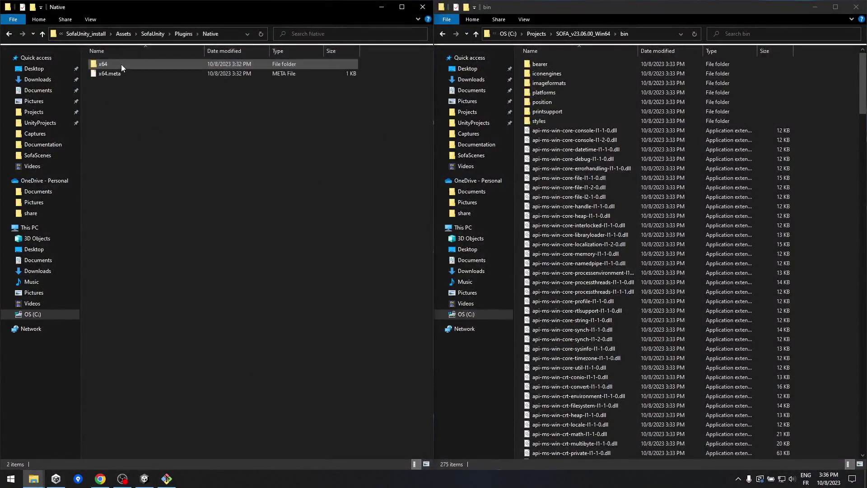
double_click(121, 64)
- Copy all 275 bin items into x64 and return to Unity for the import
left_click(596, 187)
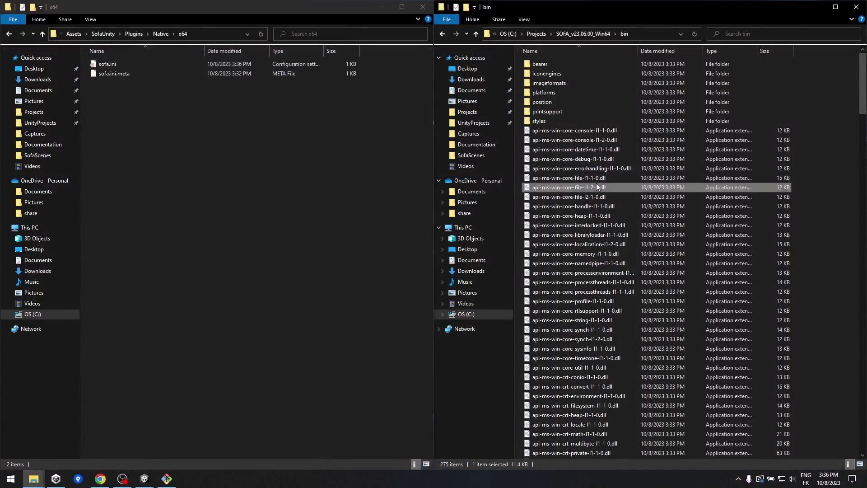
key("ctrl+a")
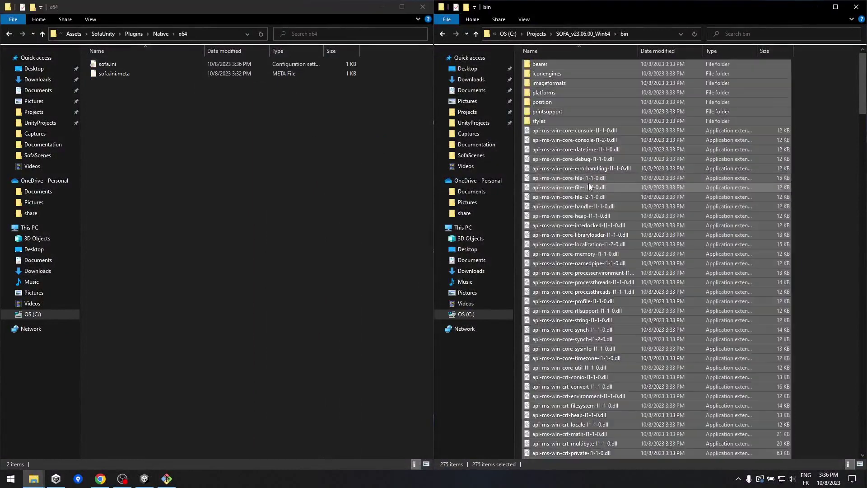
left_click(277, 185)
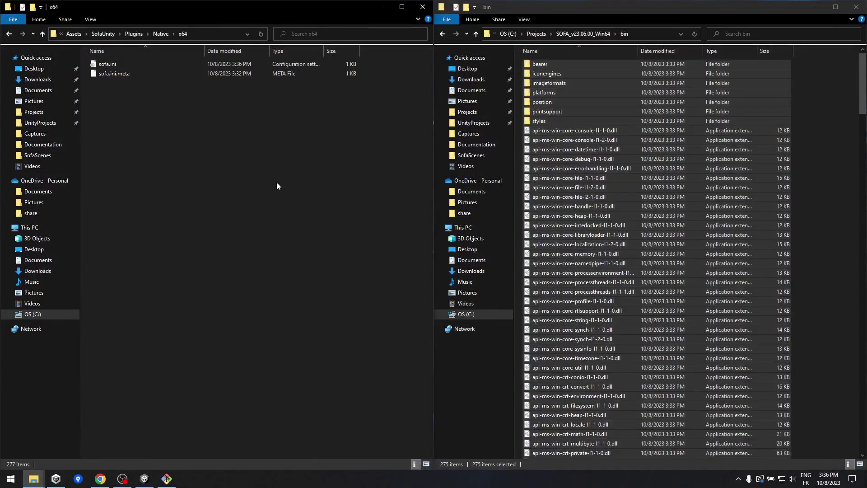
key("ctrl+v")
left_click(369, 221)
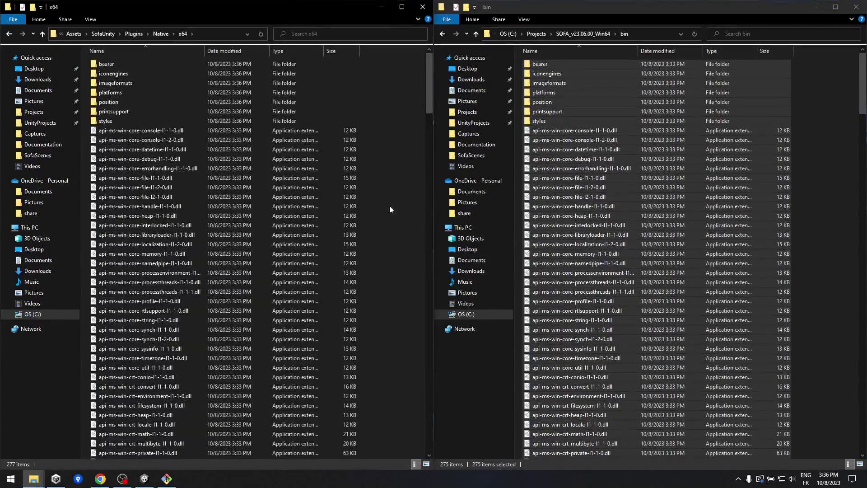
left_click(143, 479)
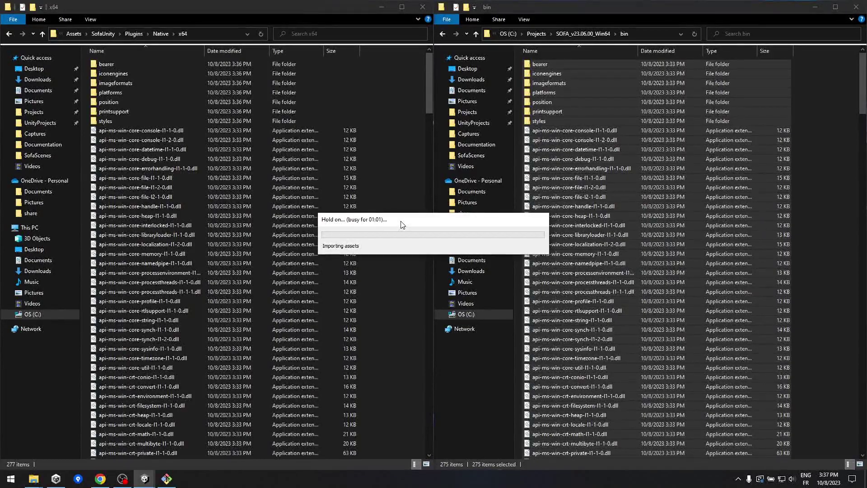
mouse_move(150, 480)
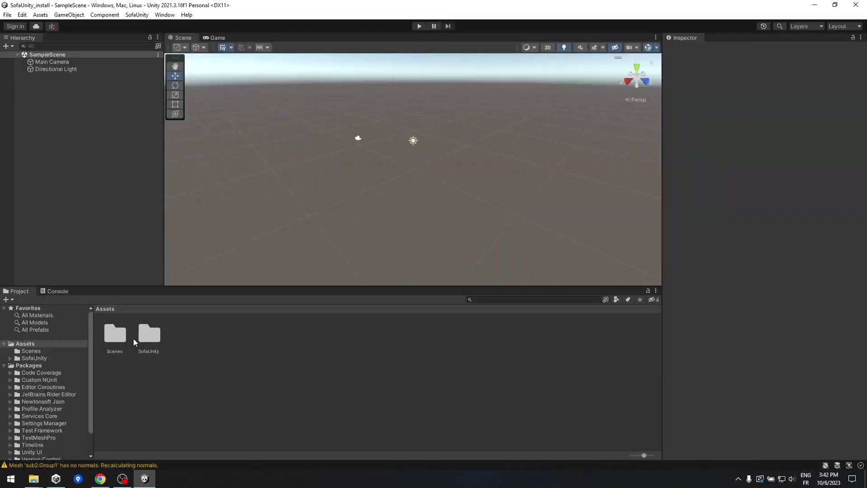
- Open Demo_01_SimpleLiver from Assets/SofaUnity/Scenes/Demos and orbit the view to the liver
double_click(153, 336)
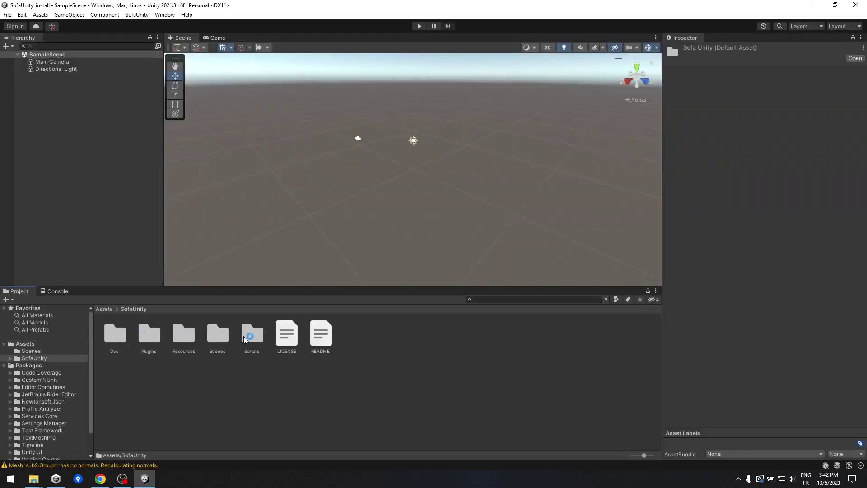
double_click(218, 335)
double_click(113, 338)
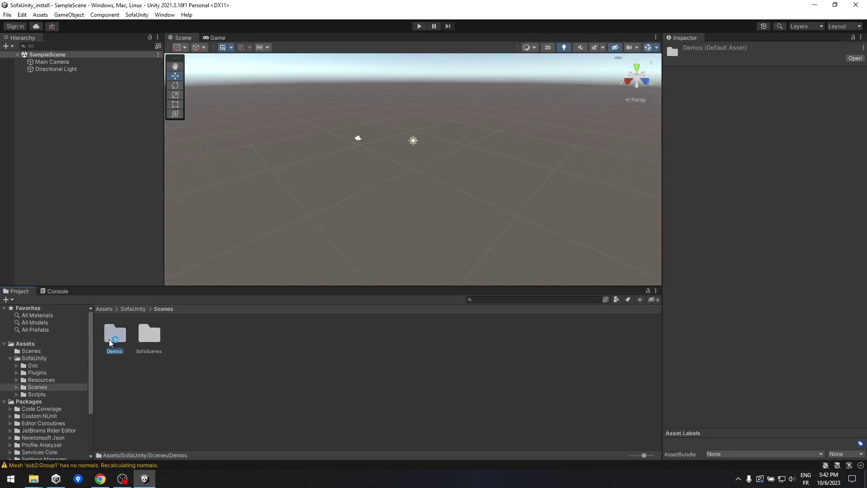
left_click(120, 343)
double_click(120, 343)
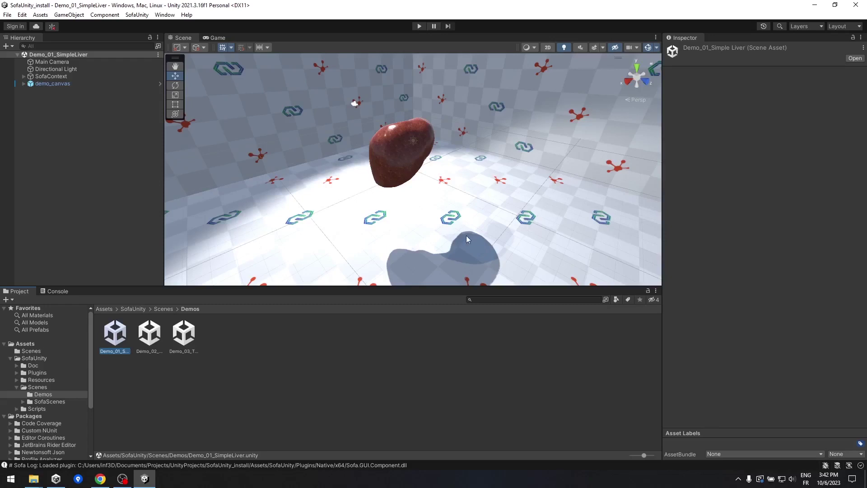
right_click_drag(310, 228, 328, 226)
middle_click_drag(329, 226, 533, 218)
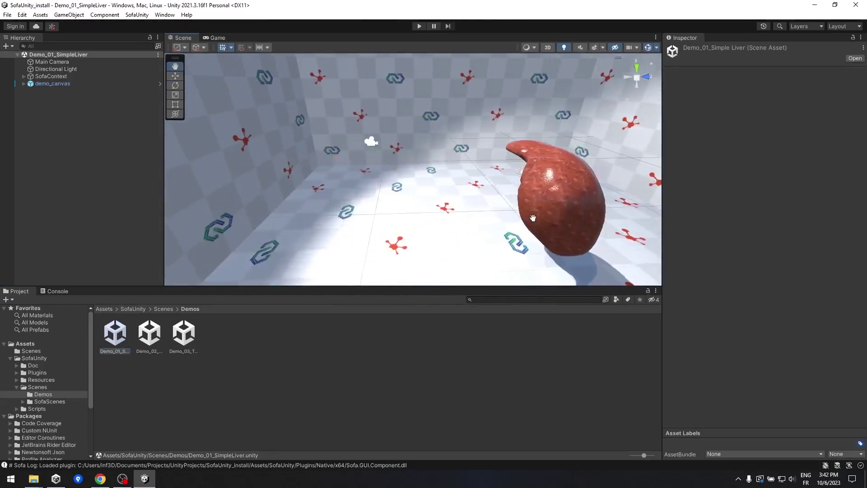
- Play the liver demo, change SofaContext's Gravity Y while running, then stop and close Unity
left_click(58, 76)
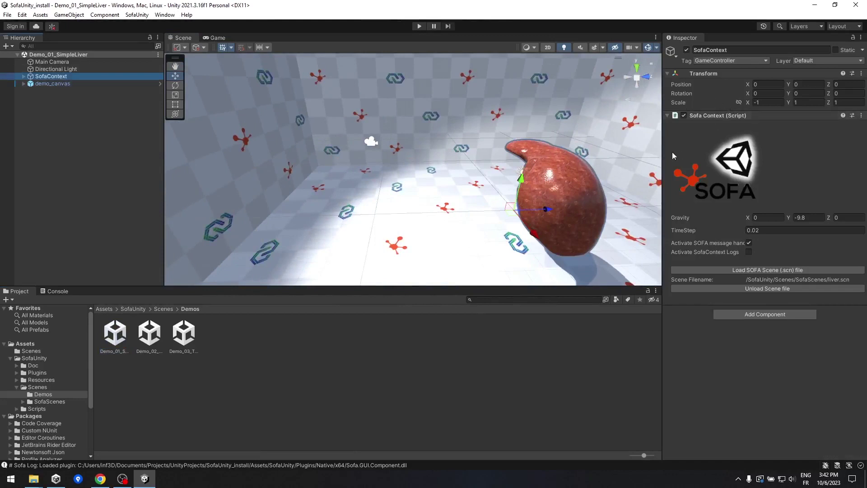
left_click(419, 25)
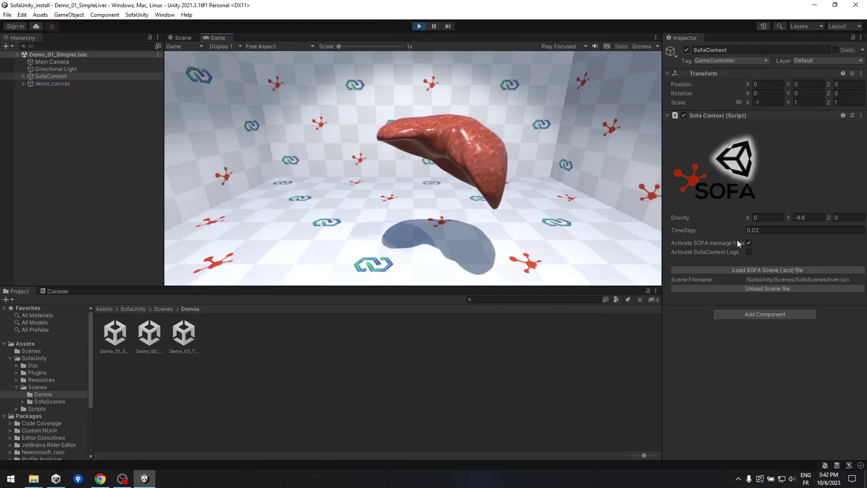
left_click_drag(790, 217, 835, 240)
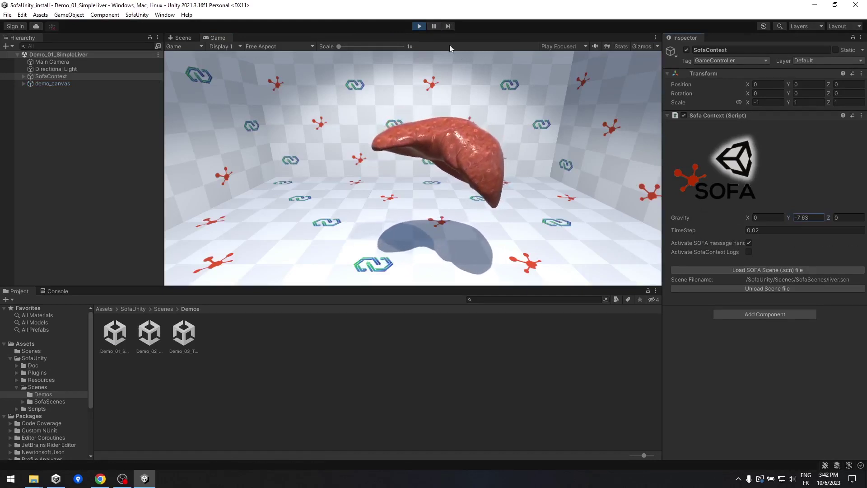
left_click(420, 26)
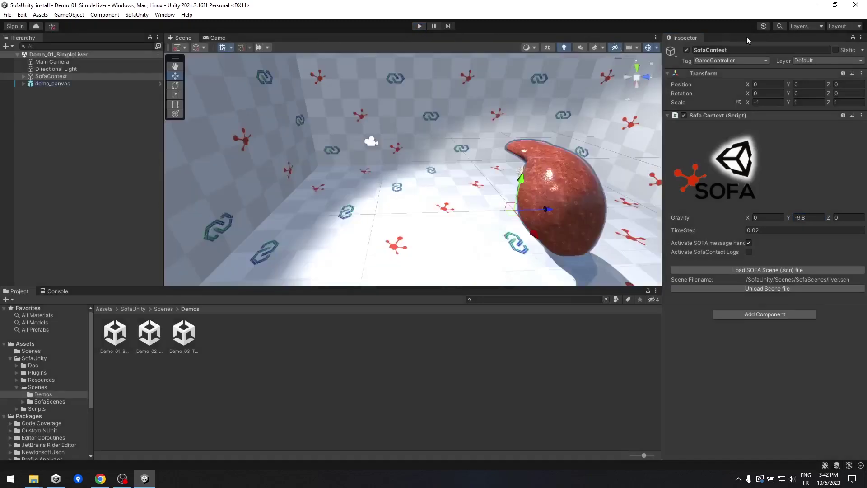
left_click(852, 5)
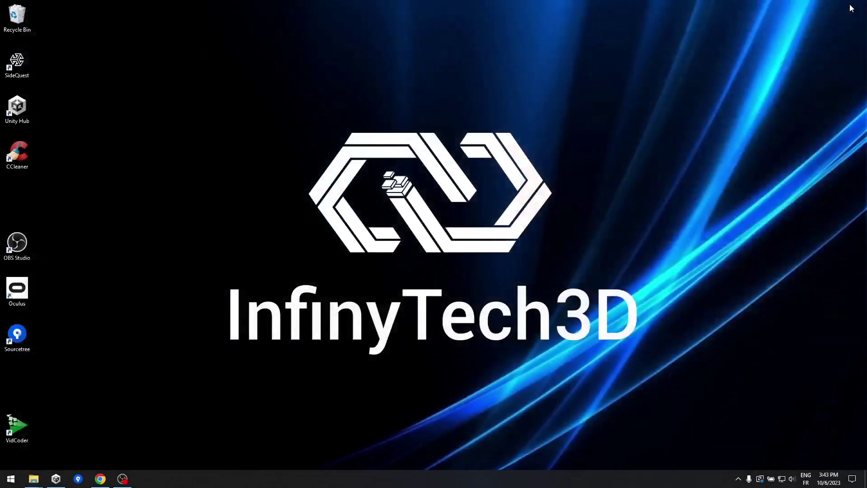